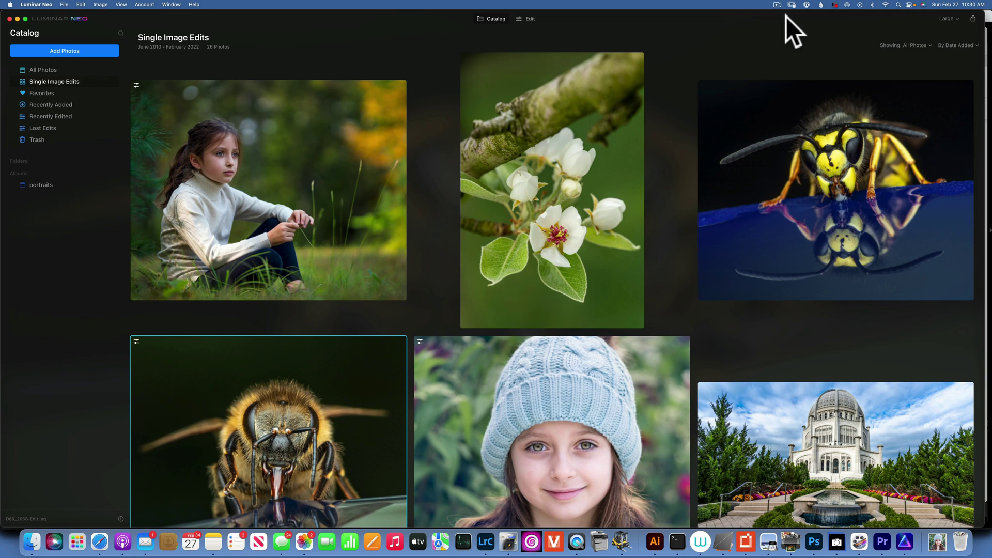
Open the photo of the girl sitting in the grass for editing and convert it to black and white
double_click(234, 162)
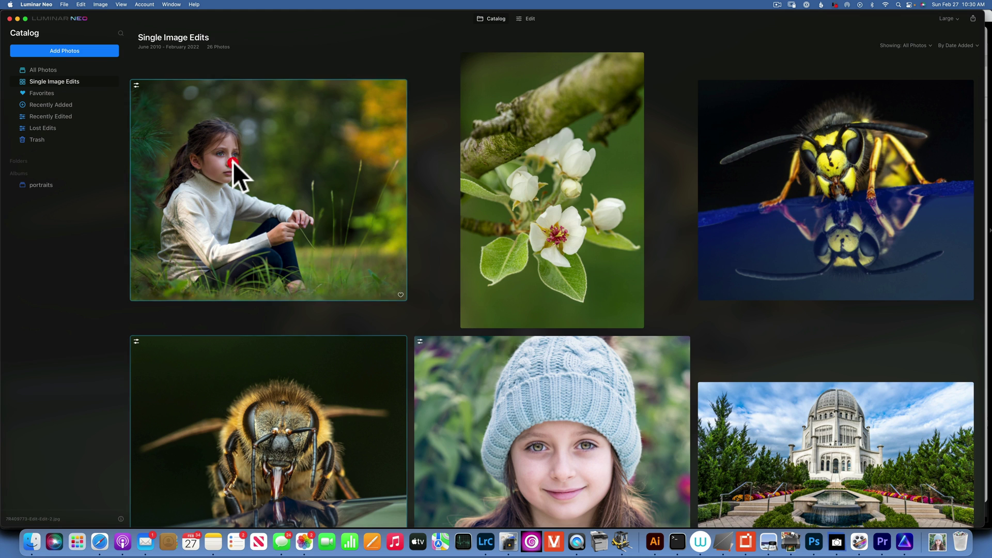
left_click(531, 17)
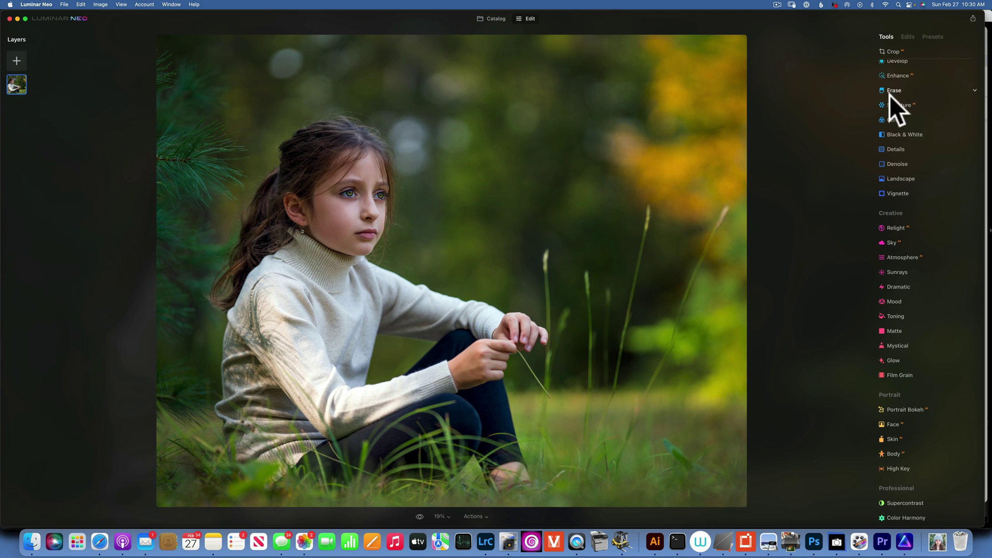
left_click(915, 134)
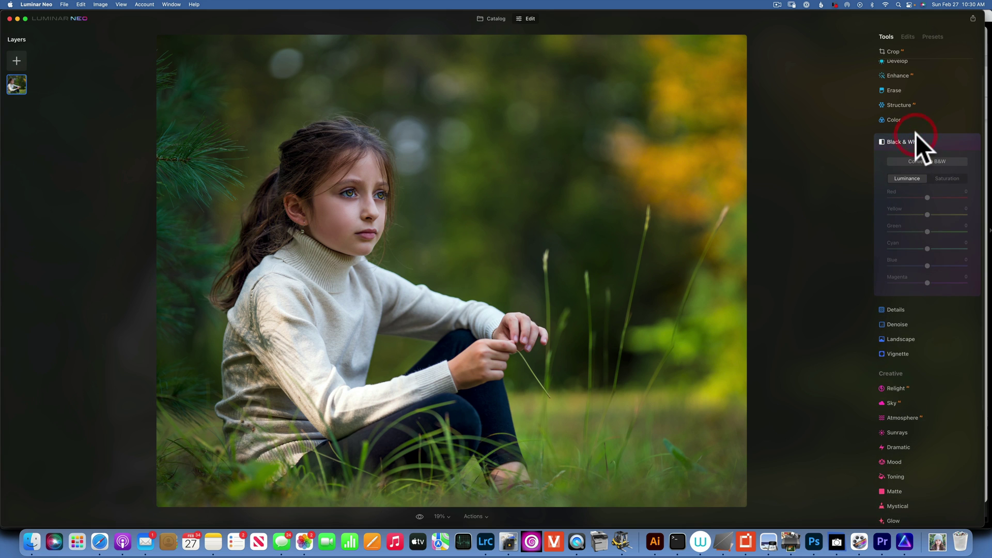
left_click(925, 161)
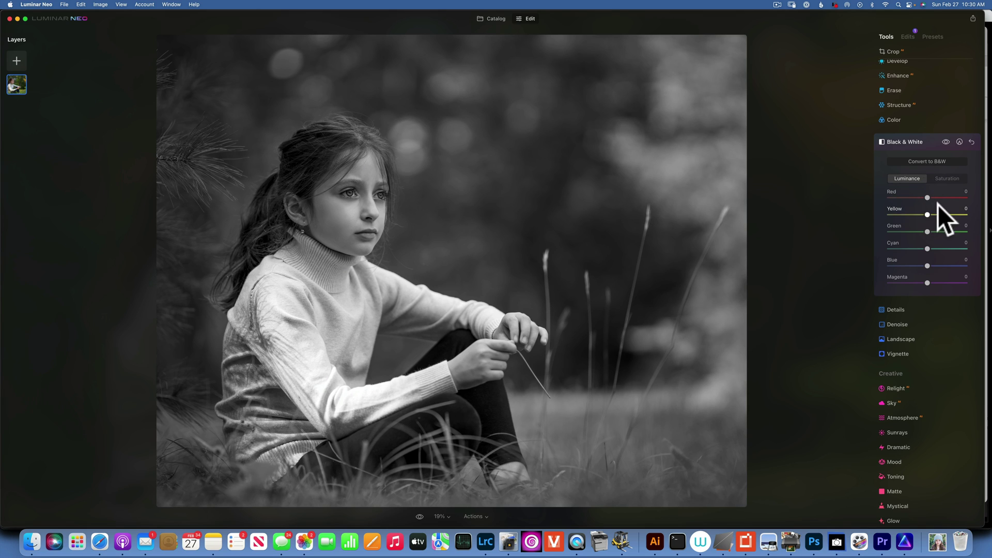
Set the black-and-white luminance to Red 30, Yellow 36, Green -74, Cyan -63, Blue 39 and Magenta 12
mouse_move(928, 197)
left_mouse_down()
mouse_move(954, 194)
mouse_move(889, 196)
mouse_move(940, 198)
mouse_move(949, 214)
mouse_move(932, 213)
mouse_move(963, 215)
mouse_move(872, 215)
mouse_move(989, 219)
mouse_move(853, 211)
mouse_move(974, 221)
mouse_move(930, 223)
mouse_move(941, 221)
mouse_move(880, 196)
mouse_move(974, 204)
mouse_move(939, 207)
left_mouse_up()
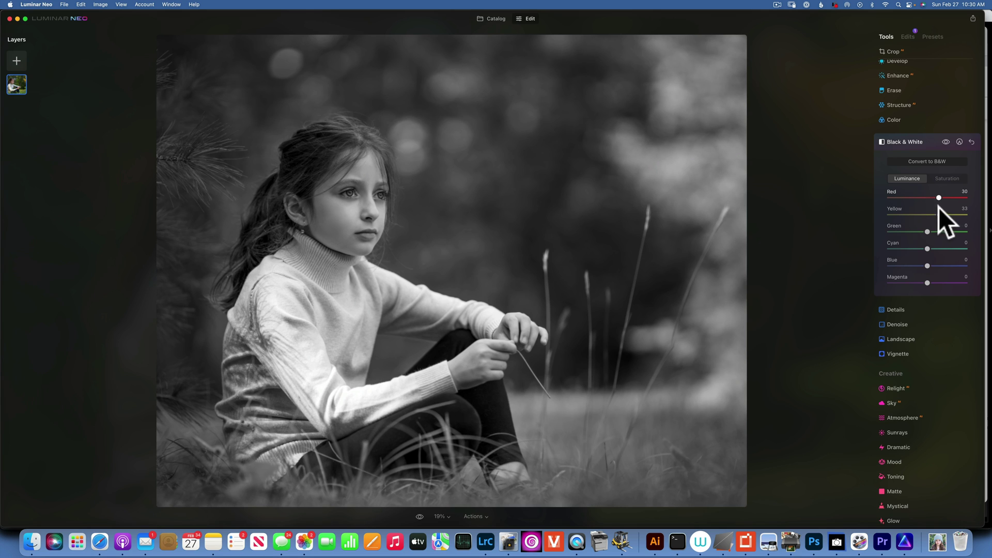
left_click(940, 214)
left_click_drag(926, 231, 863, 314)
left_click_drag(958, 314, 932, 315)
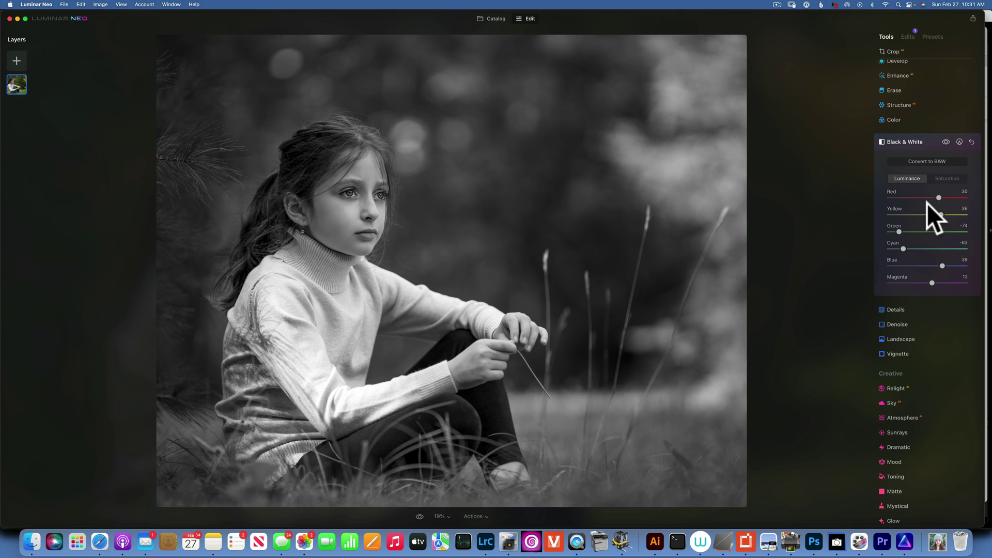
In the Develop tool, set Smart Contrast to 17 and Exposure to -0.14
left_click(900, 60)
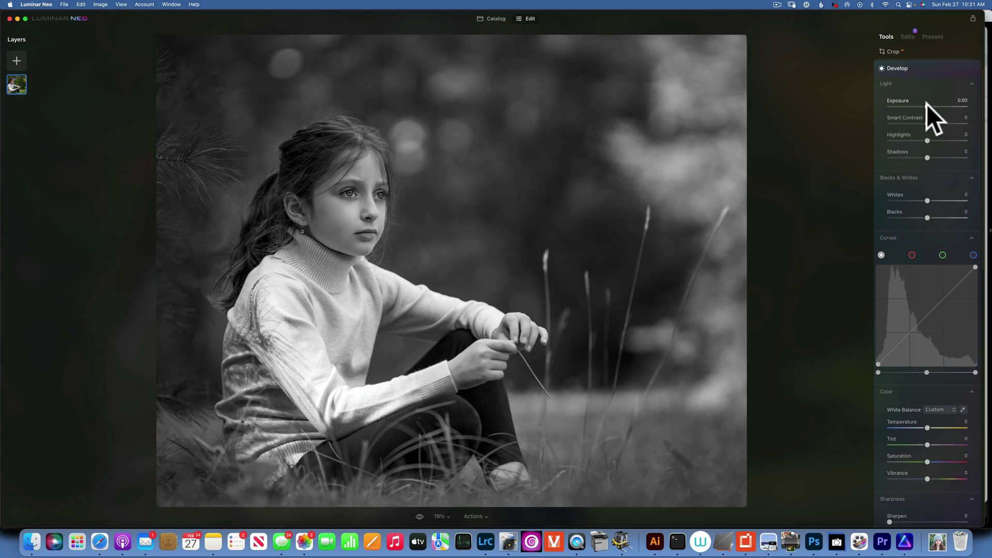
left_click_drag(925, 122, 938, 123)
left_click(928, 107)
left_click(925, 105)
left_click(928, 139)
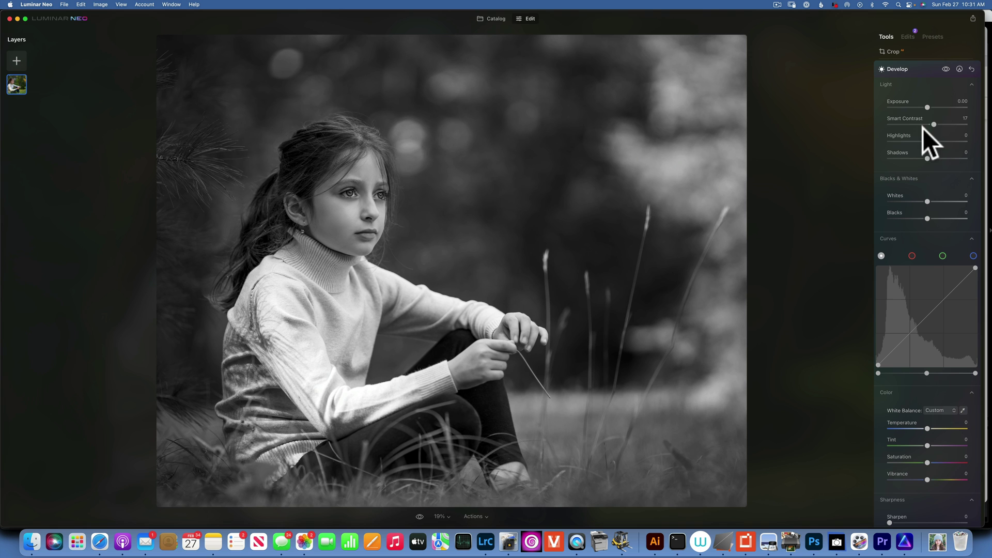
left_click_drag(926, 105, 924, 104)
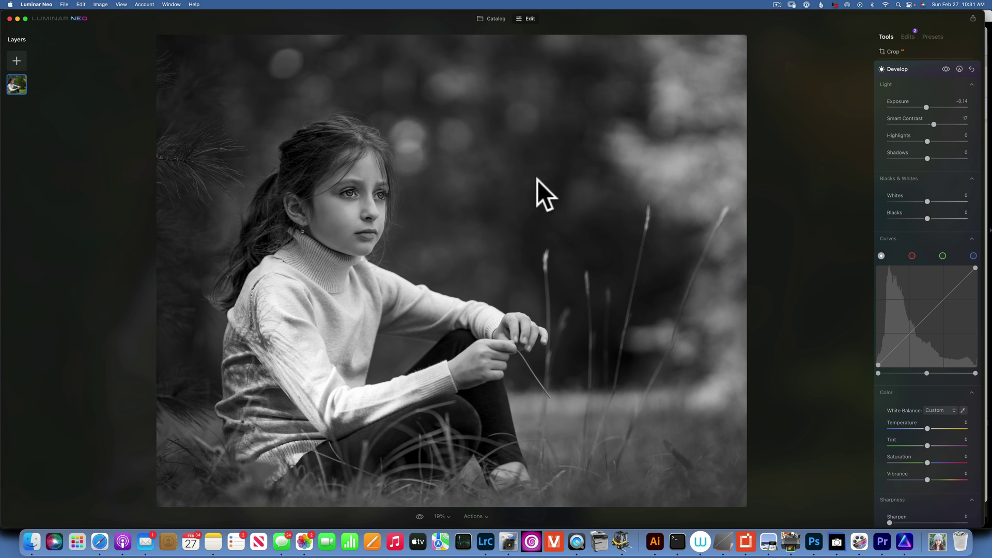
Paint a Develop mask over the photo's left and bottom edges around the girl and compare before and after
left_click(959, 68)
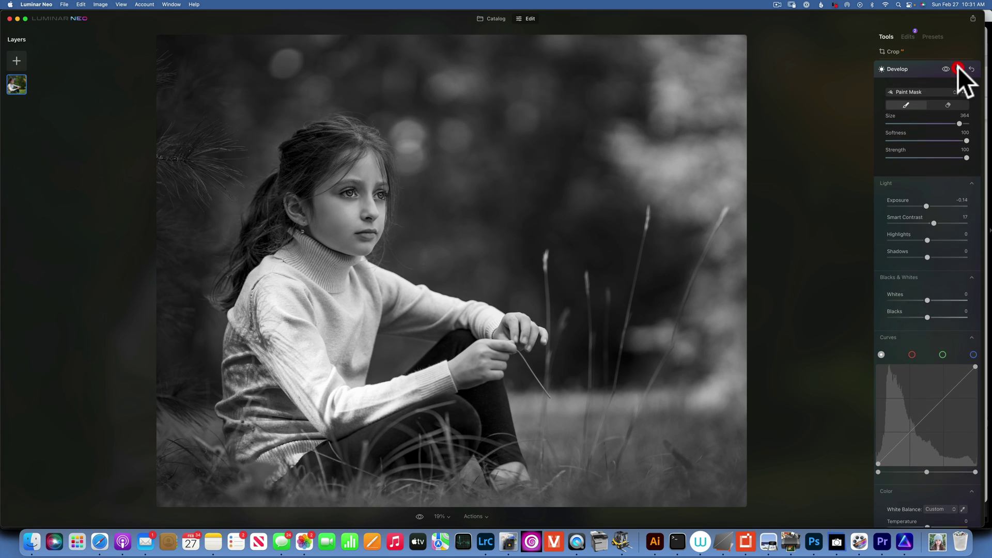
left_click(907, 105)
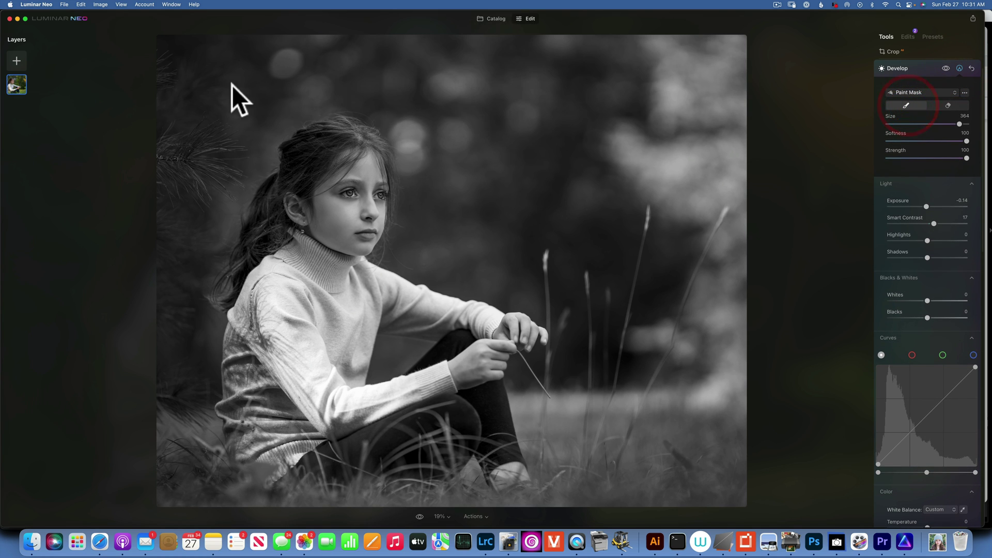
left_click(259, 89)
mouse_move(267, 91)
left_mouse_down()
mouse_move(244, 104)
mouse_move(204, 190)
mouse_move(181, 349)
mouse_move(216, 477)
mouse_move(300, 499)
left_mouse_up()
mouse_move(398, 510)
left_mouse_down()
mouse_move(219, 465)
mouse_move(163, 429)
mouse_move(171, 10)
left_mouse_up()
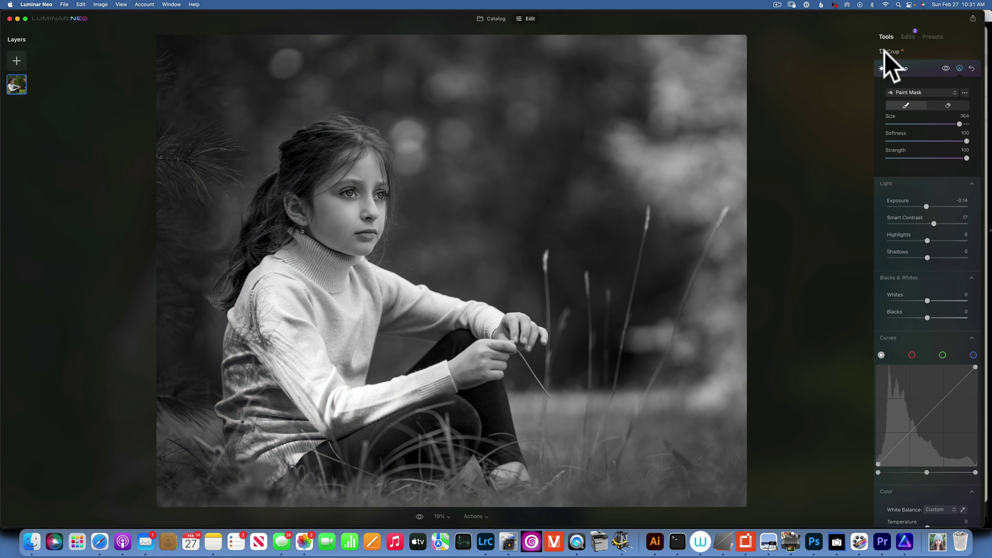
left_click(943, 68)
left_click(944, 68)
Start a second Develop adjustment with Highlights at -40 and Exposure at -0.51
left_click(919, 67)
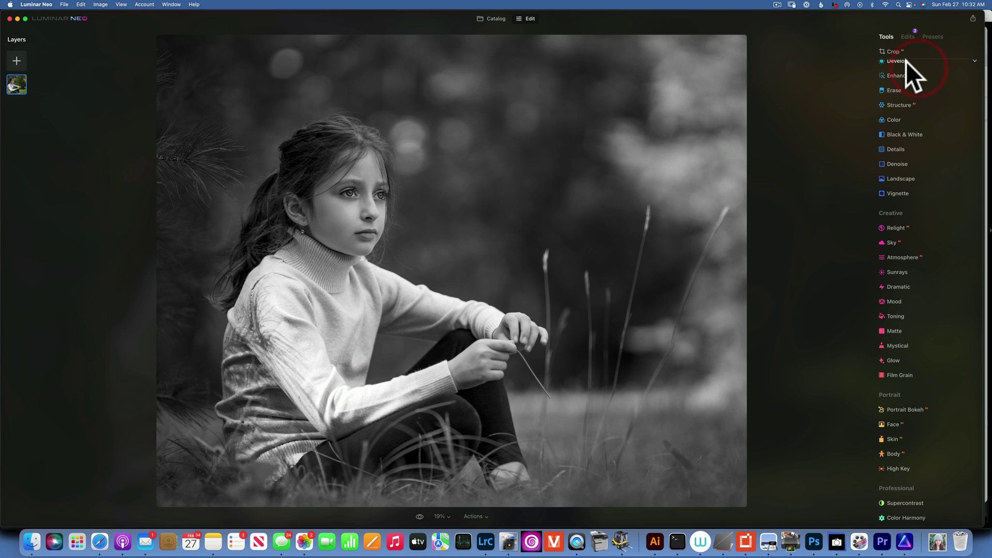
left_click(906, 61)
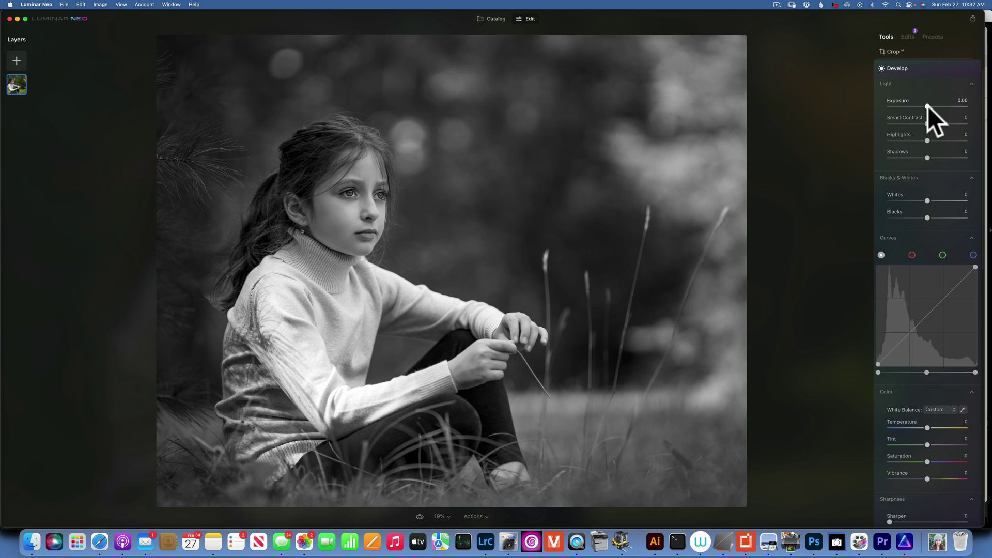
left_click_drag(927, 140, 911, 140)
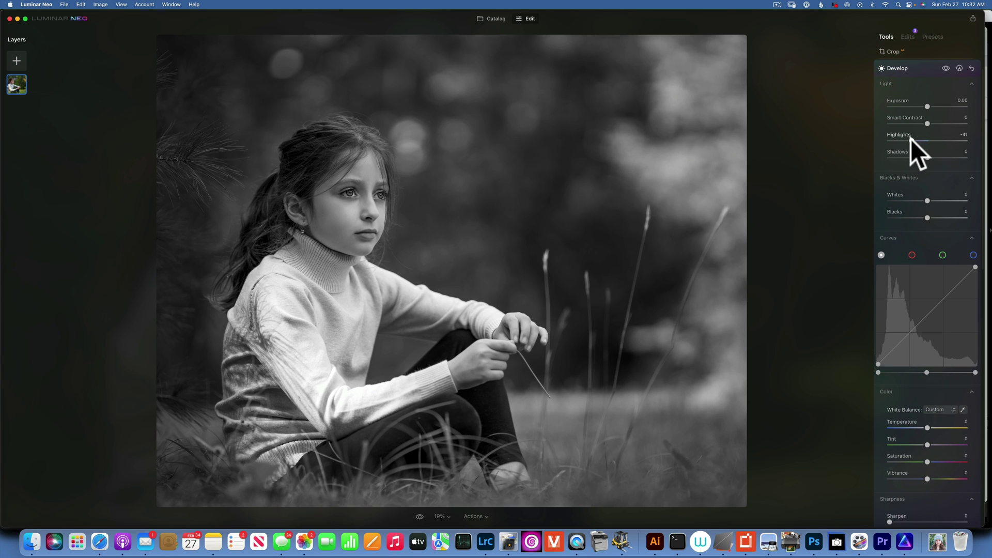
left_click(922, 106)
Paint a mask for the second Develop adjustment over the bright background right of the girl, and compare before and after
left_click(960, 68)
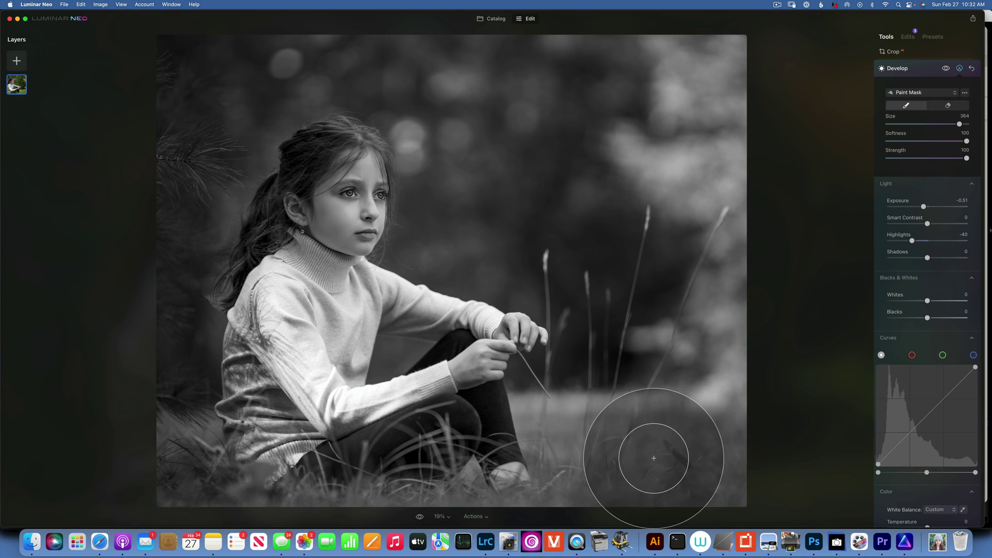
mouse_move(739, 439)
left_mouse_down()
mouse_move(664, 150)
mouse_move(691, 64)
mouse_move(672, 98)
left_mouse_up()
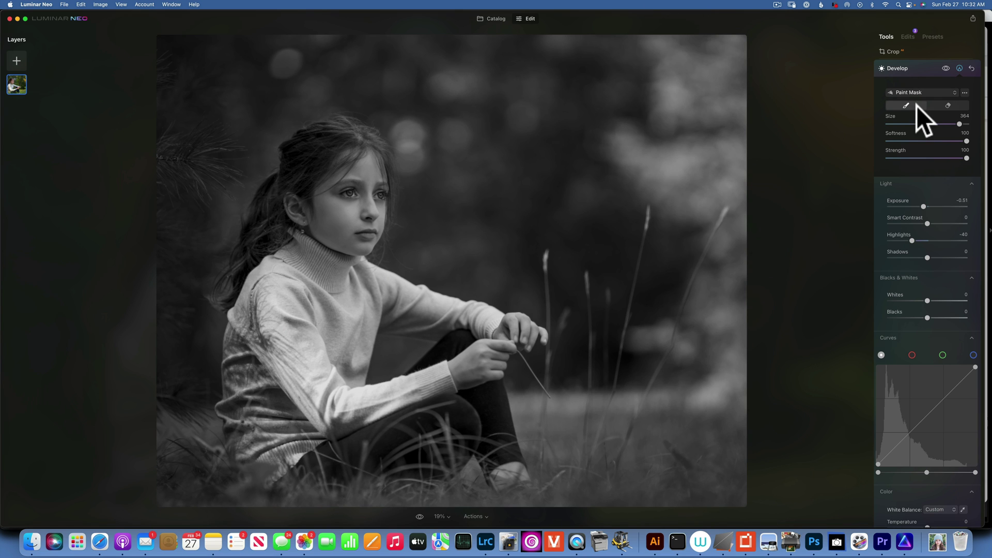
left_click(945, 67)
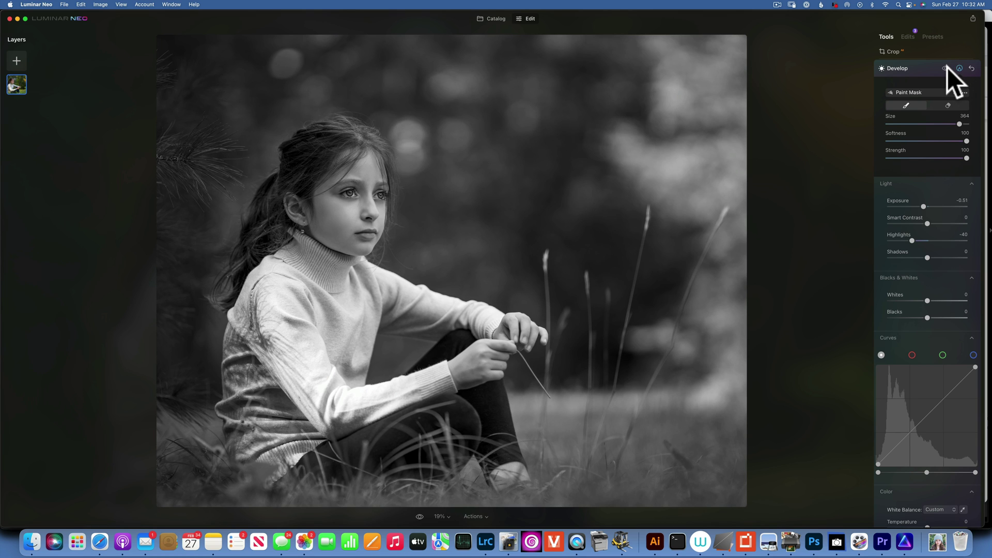
left_click(945, 68)
left_click(946, 68)
left_click(946, 67)
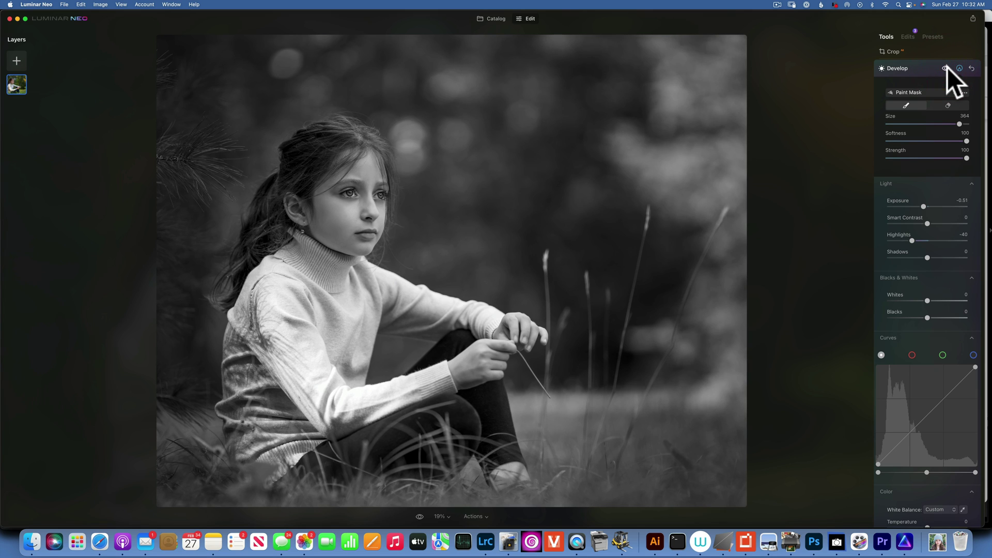
Apply the Enhance tool to the girl's photo with Accent set to 33
left_click(895, 67)
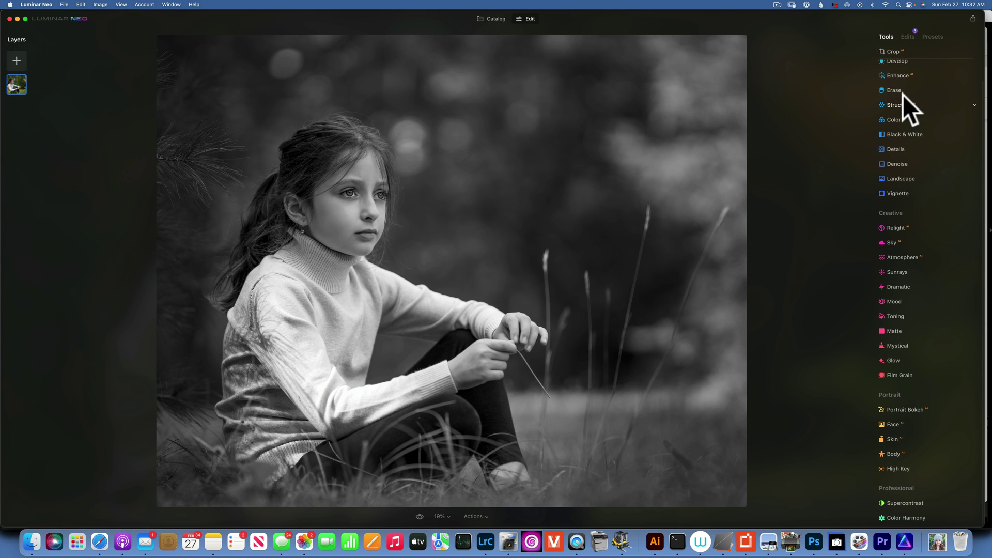
left_click(901, 75)
left_click_drag(891, 107, 914, 107)
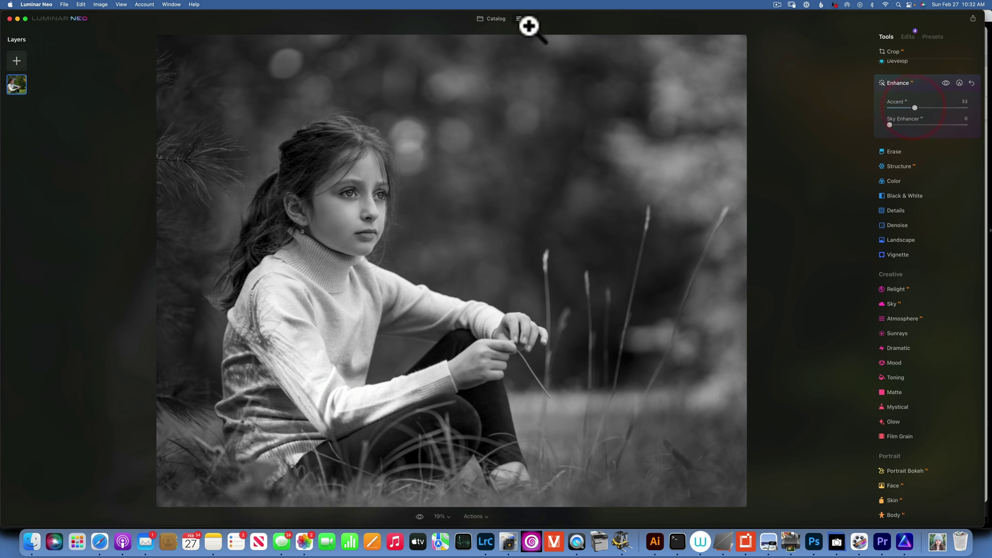
Open the white blossom photo from the catalog for editing and convert it to black and white
left_click(495, 18)
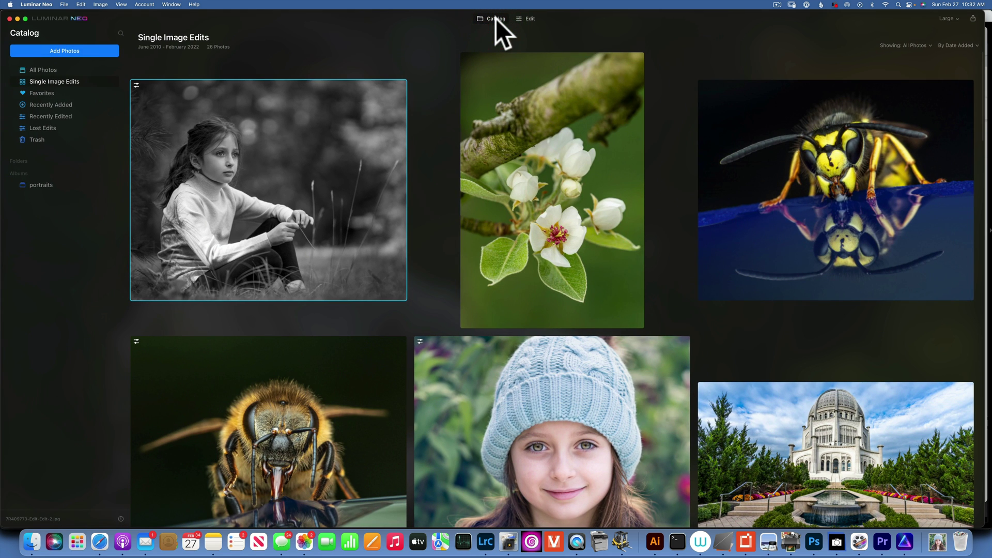
double_click(548, 191)
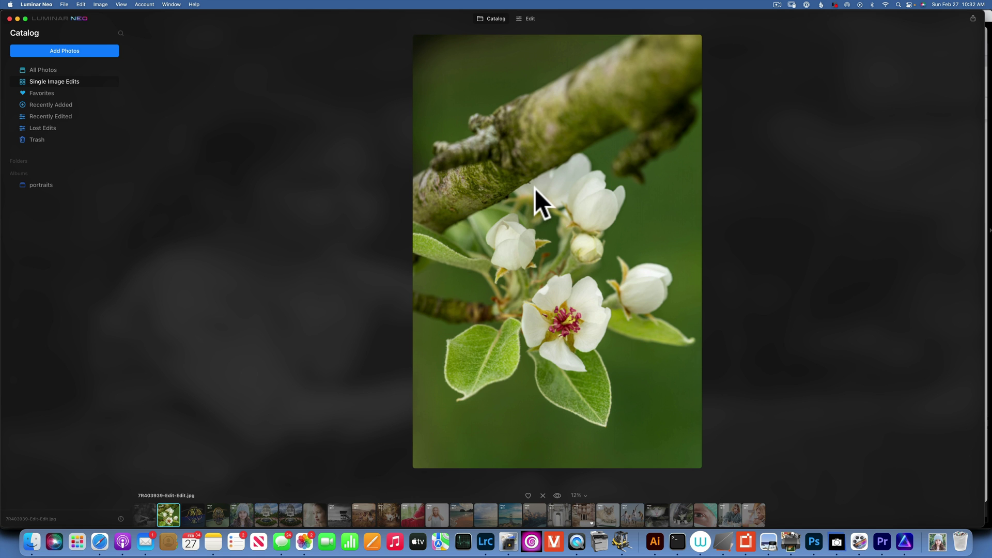
left_click(528, 18)
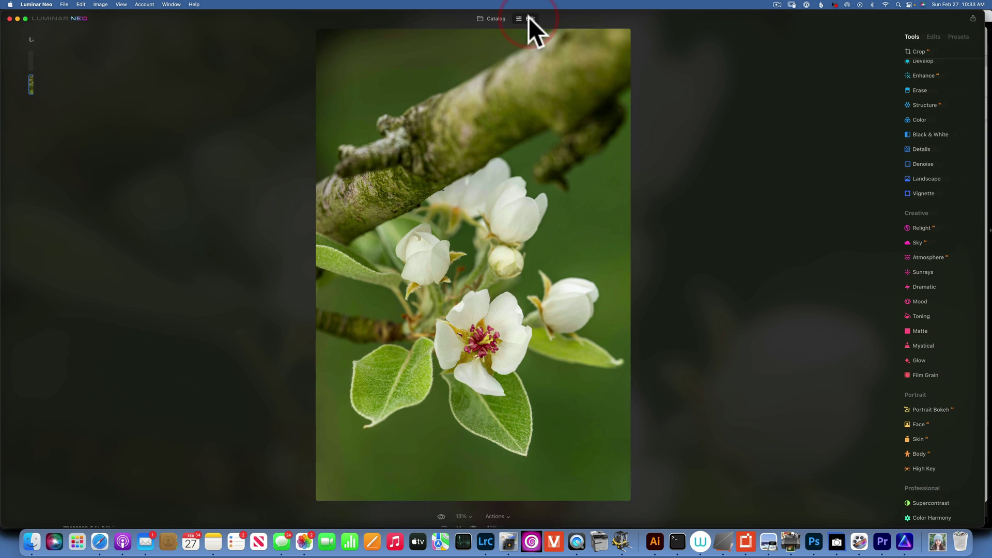
left_click(910, 133)
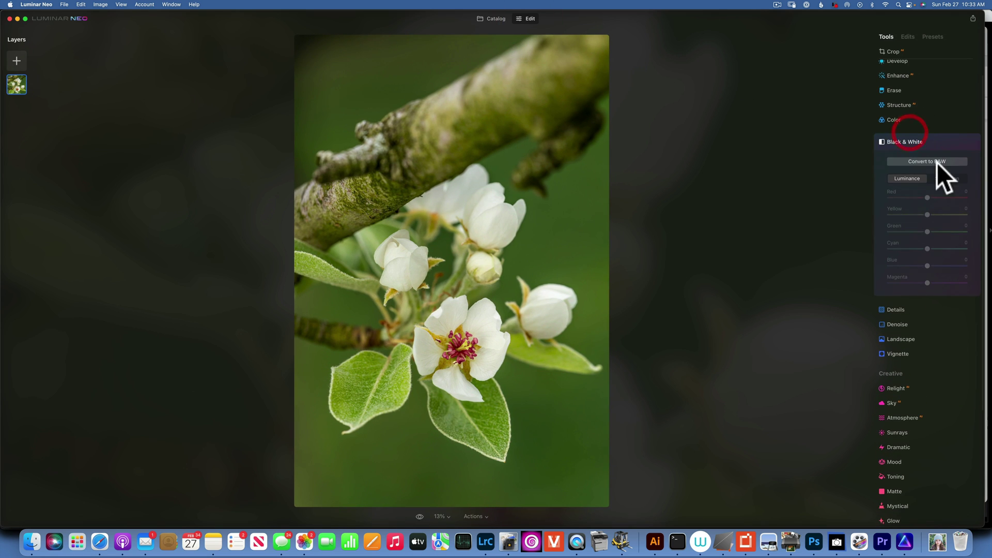
left_click(930, 161)
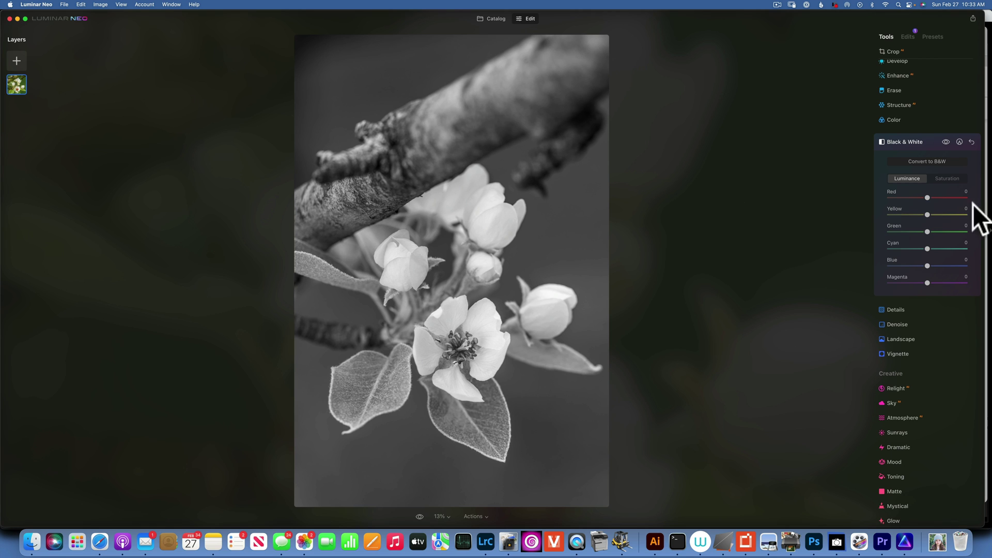
Set the blossom photo's black-and-white luminance to Green -53, Yellow 22 and Red -42, comparing before and after along the way
left_click_drag(927, 232, 935, 213)
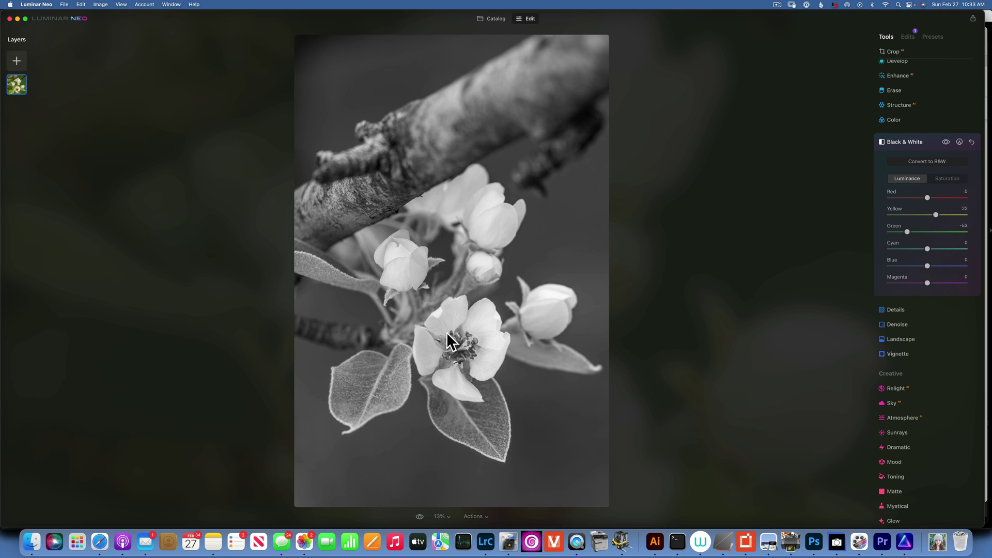
left_click(945, 141)
left_click(945, 141)
left_click_drag(926, 198, 909, 197)
left_click(910, 197)
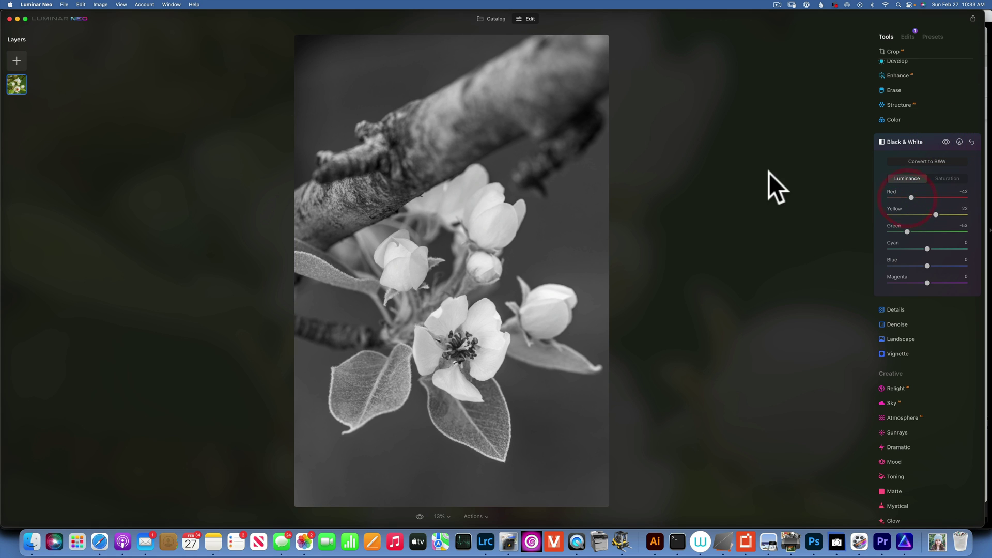
Open the bee close-up from the catalog for editing and convert it to black and white
left_click(494, 18)
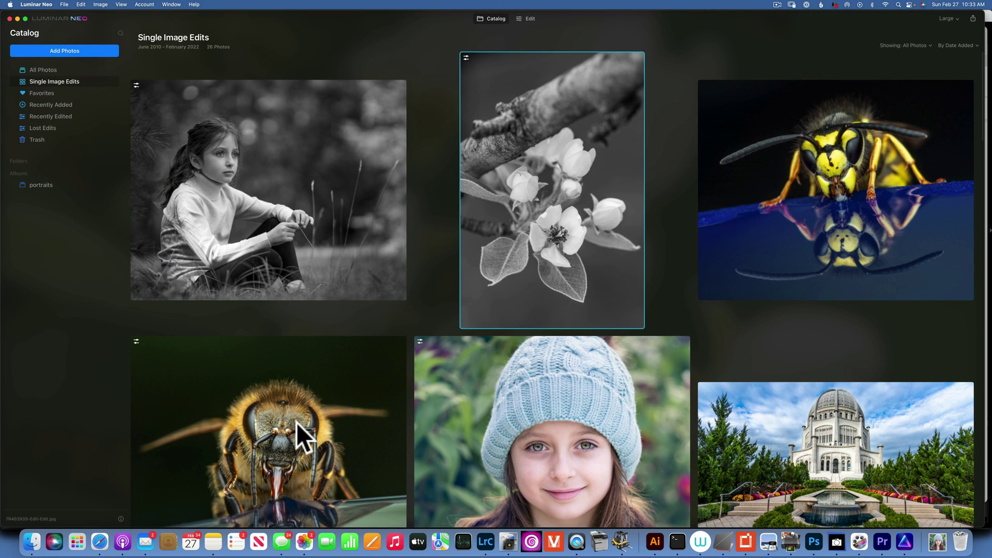
double_click(285, 420)
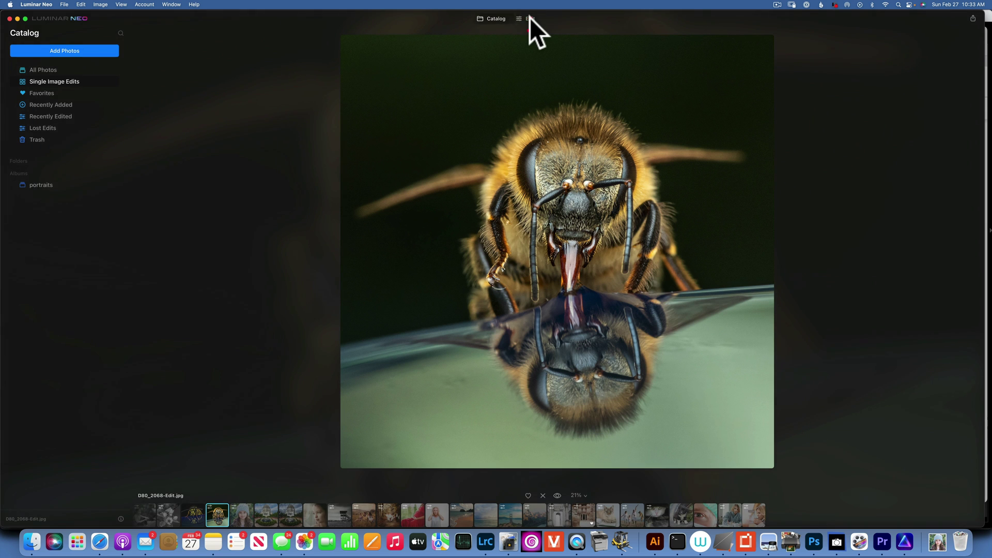
left_click(529, 17)
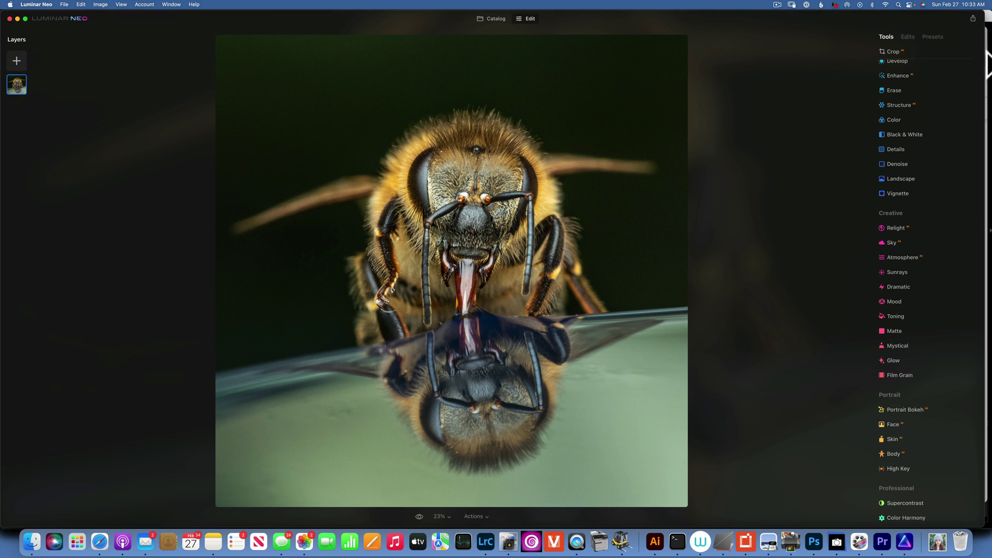
left_click(906, 133)
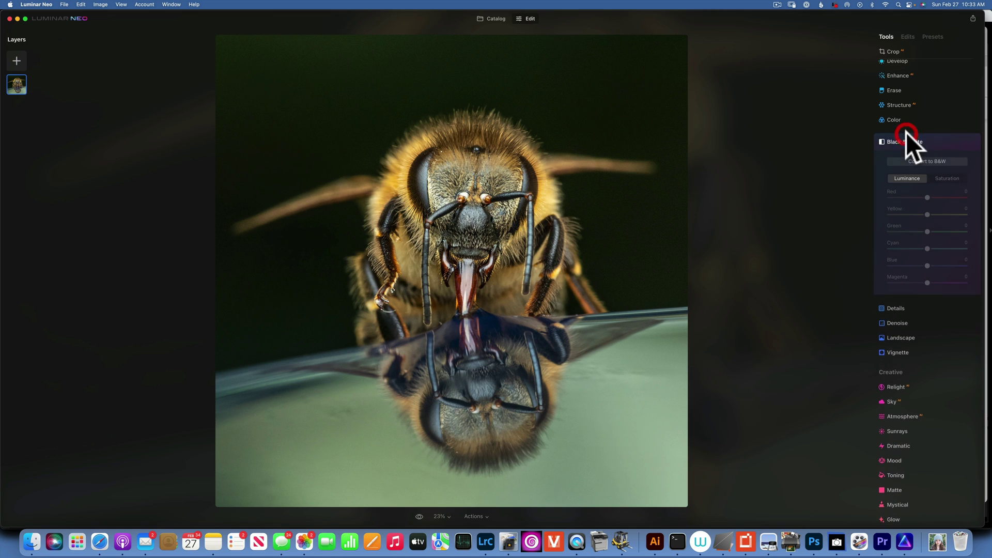
left_click(925, 161)
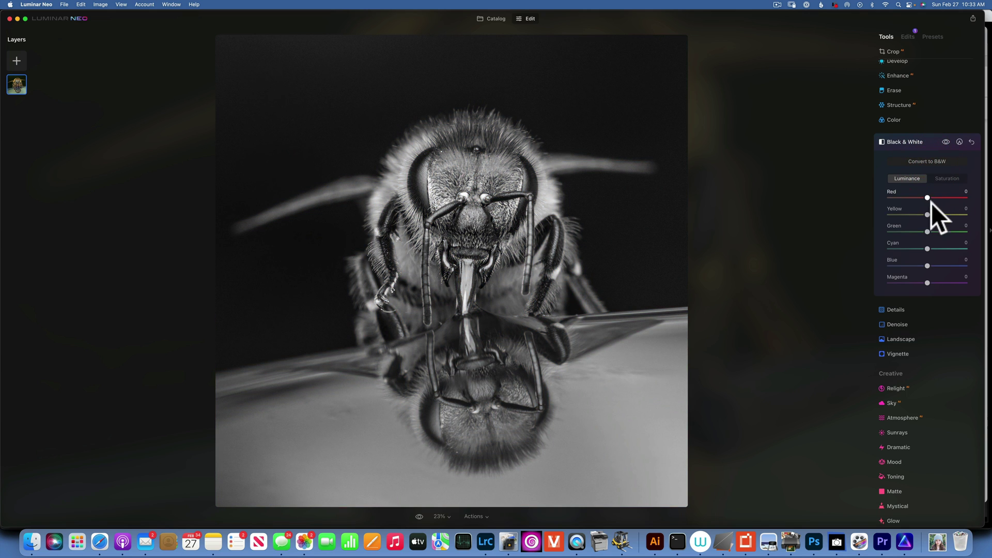
Set the bee photo's black-and-white luminance to Yellow 42, Green -47, Cyan -46 and Blue -42
mouse_move(927, 214)
left_mouse_down()
mouse_move(974, 221)
mouse_move(945, 214)
left_mouse_up()
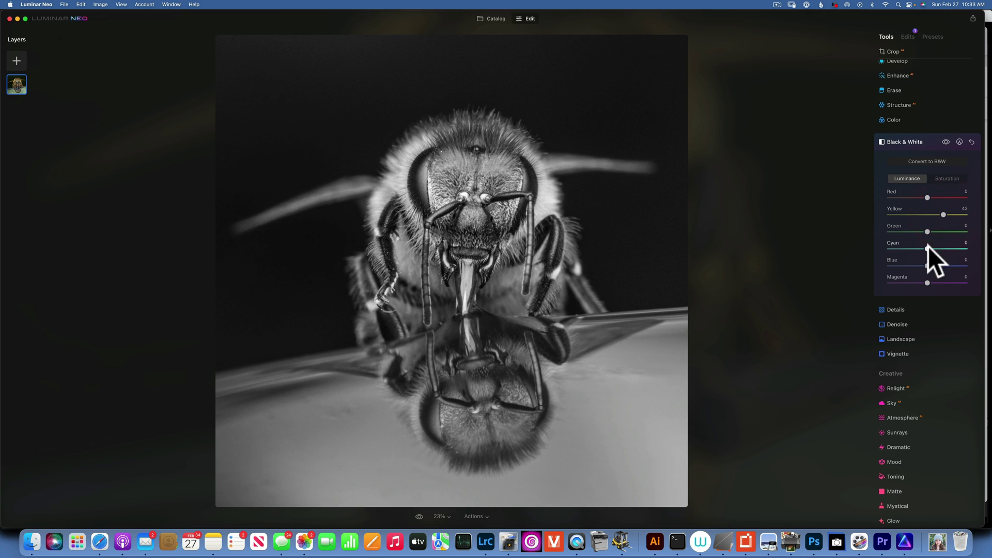
left_click_drag(926, 249, 909, 232)
left_click_drag(927, 265, 904, 266)
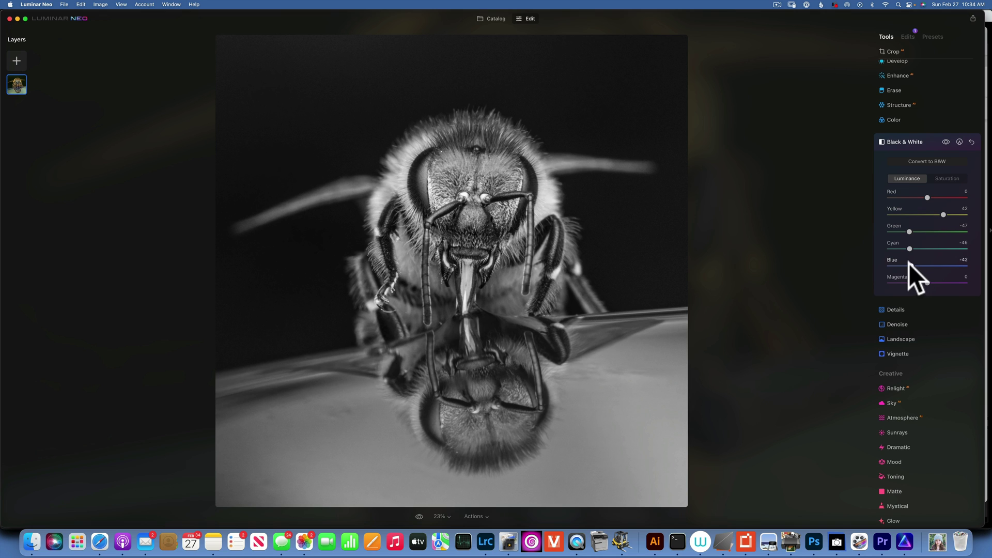
Deepen the bee photo's contrast in Develop by setting Whites to 8 and Blacks to -37
left_click(910, 264)
left_click(898, 61)
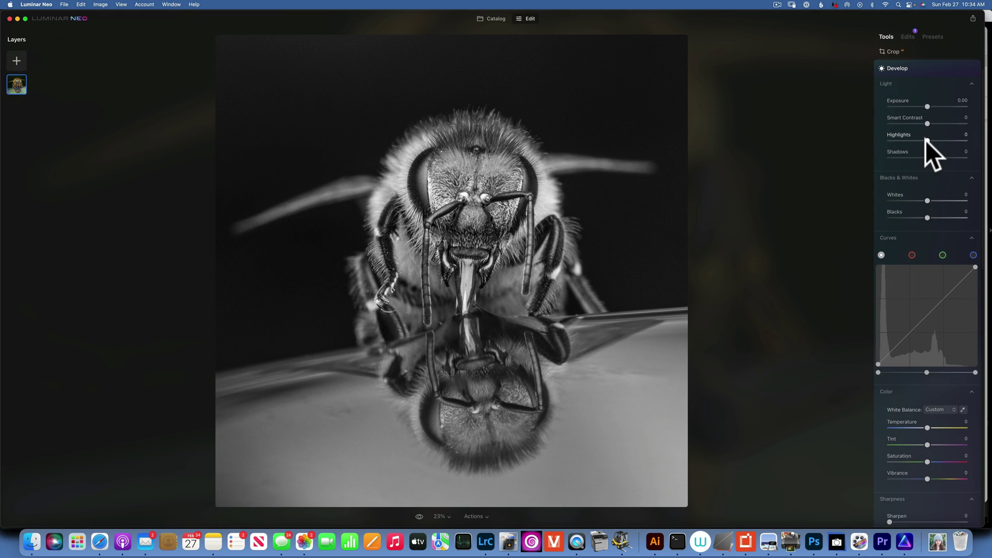
left_click(927, 156)
left_click_drag(910, 216, 932, 198)
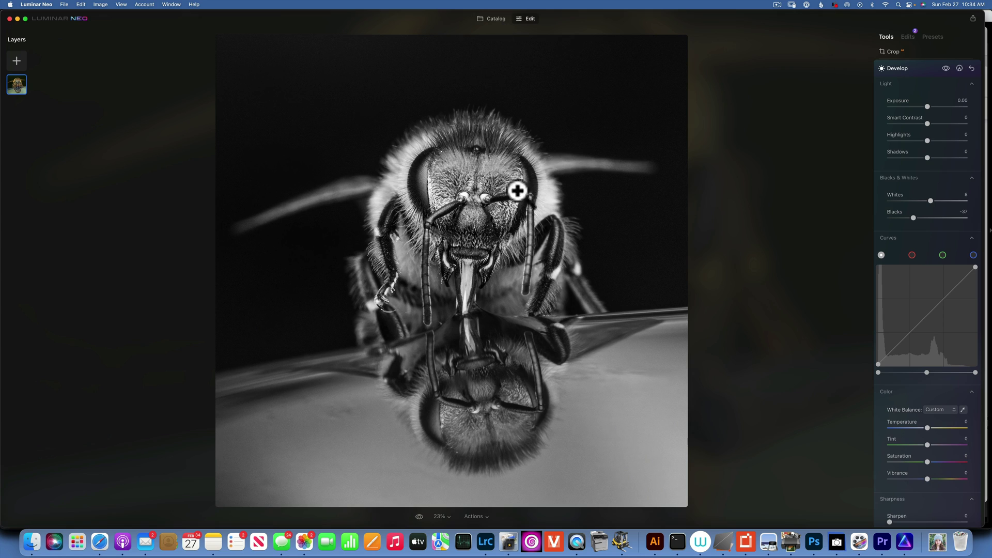
Open the domed temple photo with the fountain from the catalog for editing and convert it to black and white
left_click(494, 19)
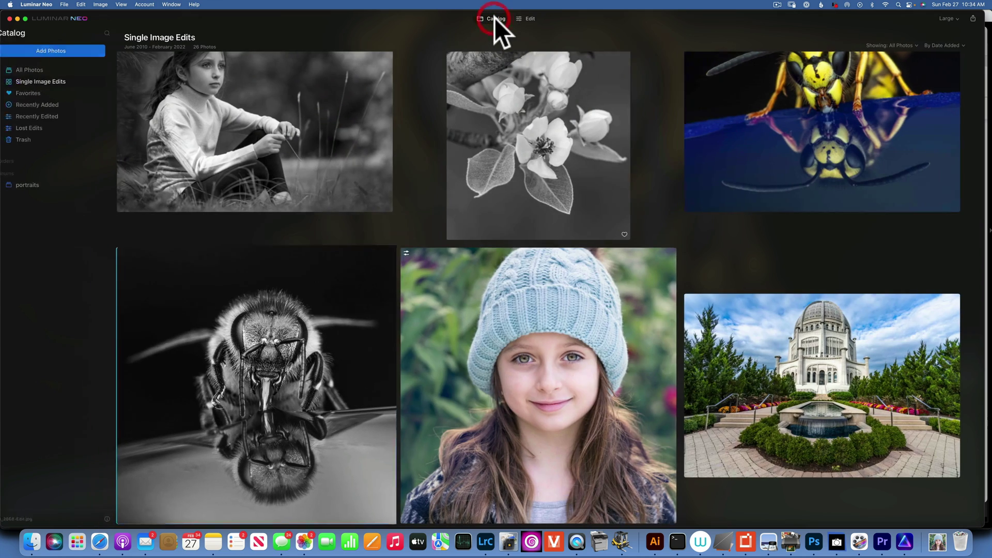
double_click(839, 376)
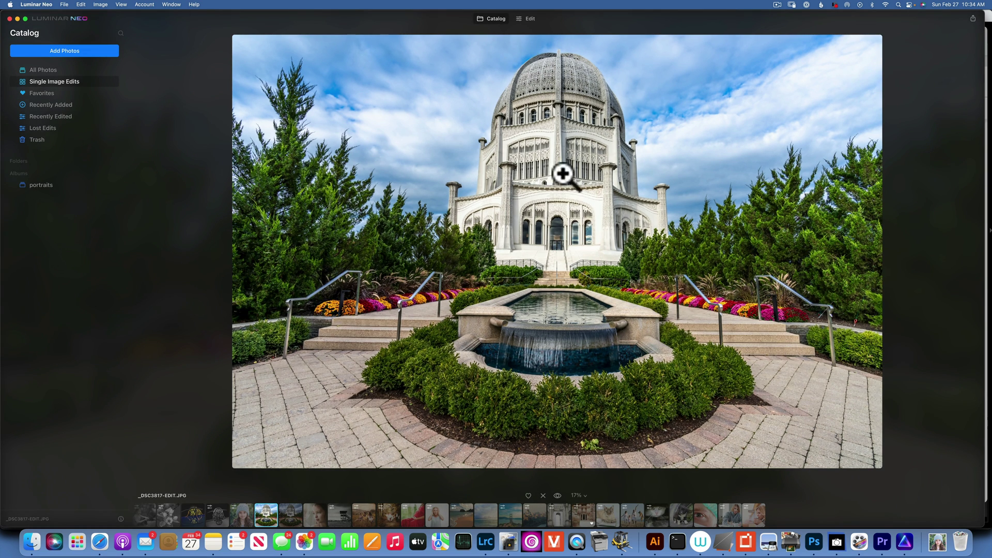
left_click(528, 18)
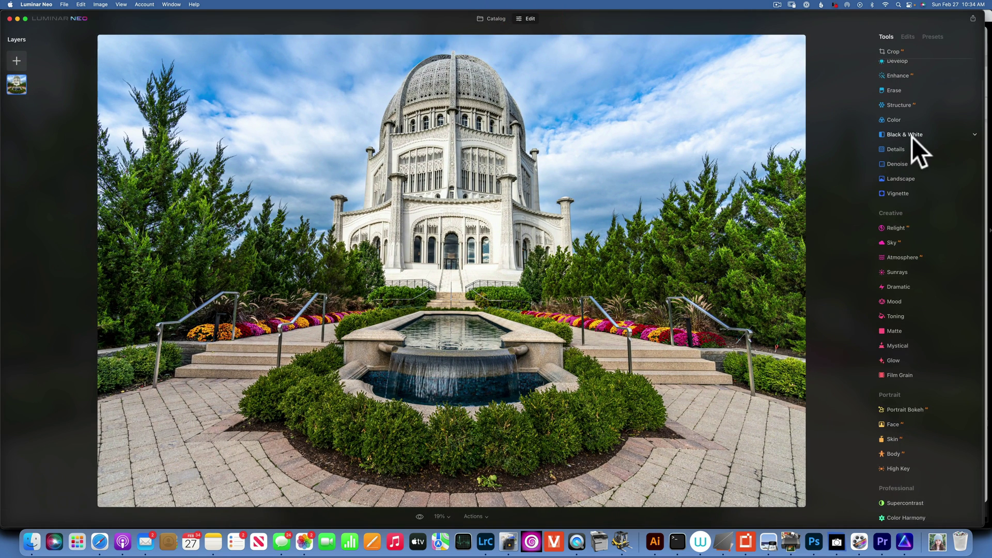
left_click(909, 135)
left_click(929, 160)
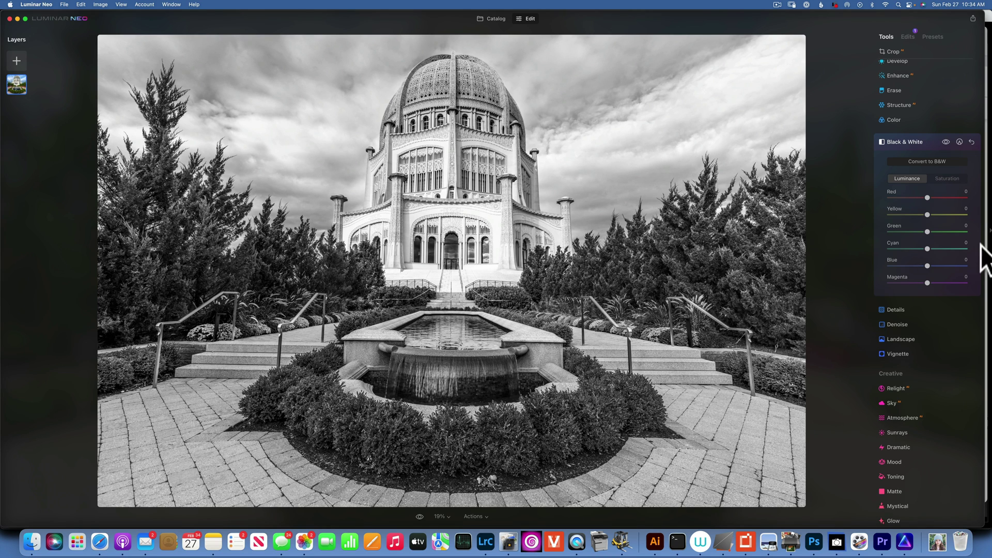
Set the temple photo's black-and-white luminance to Blue -80, Red 3, Green -24 and Cyan -43
left_click_drag(927, 266, 894, 268)
left_click(894, 267)
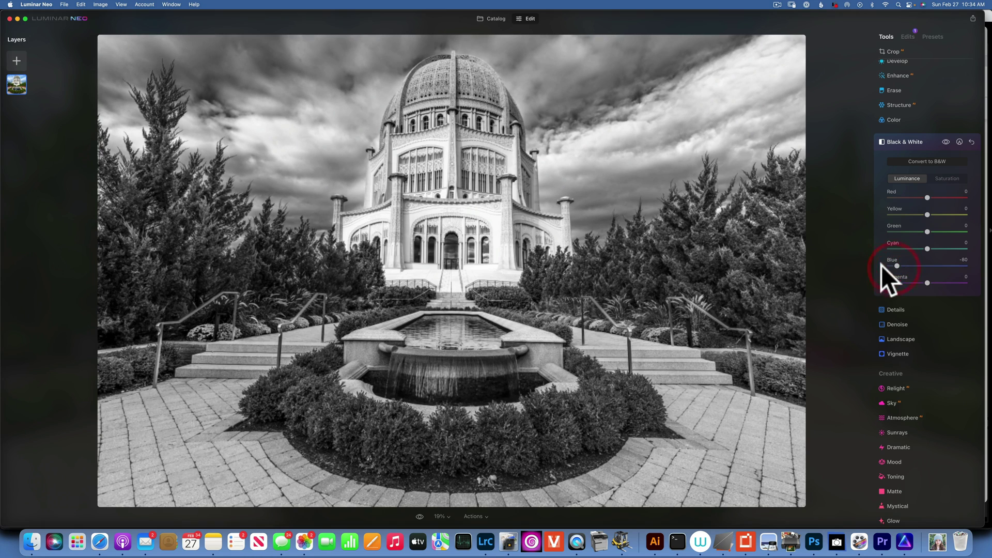
left_click_drag(927, 197, 909, 249)
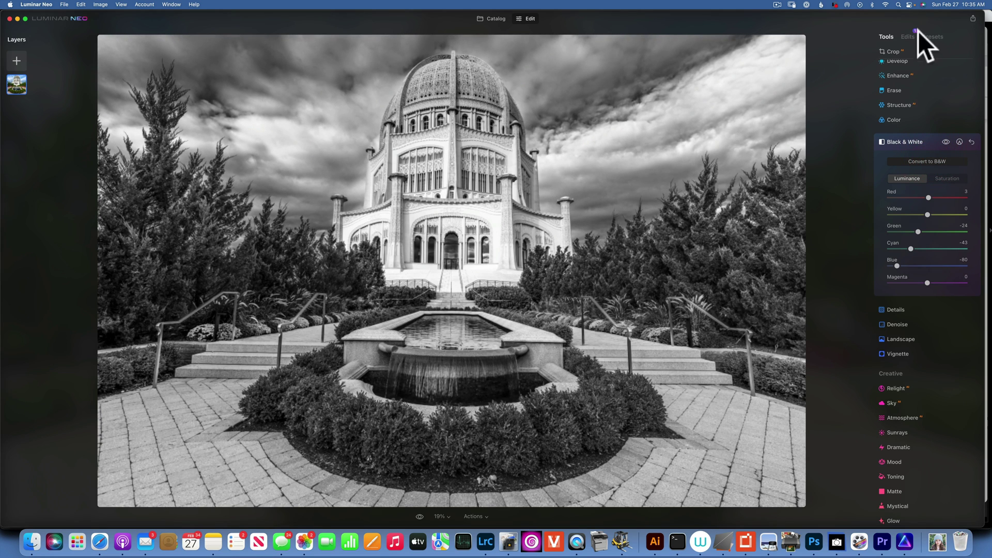
Set the Enhance Accent of the temple photo to 22 and return to the catalog
left_click(899, 75)
mouse_move(890, 108)
left_mouse_down()
mouse_move(933, 107)
mouse_move(909, 107)
left_mouse_up()
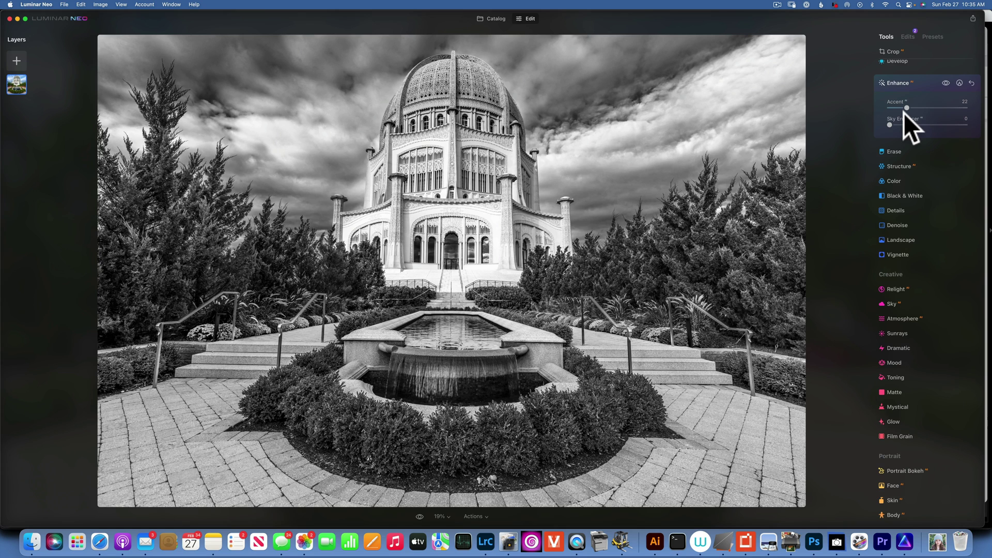
key("g")
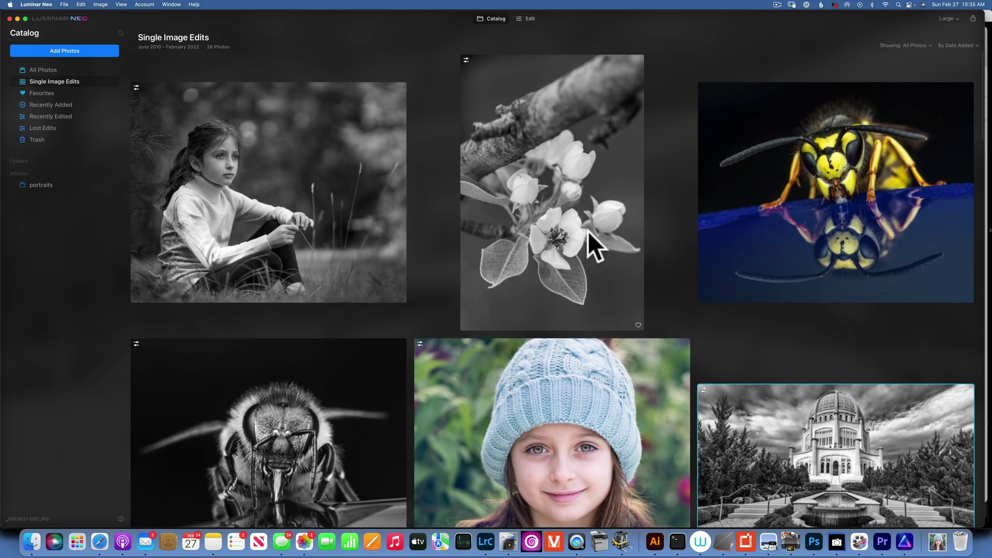